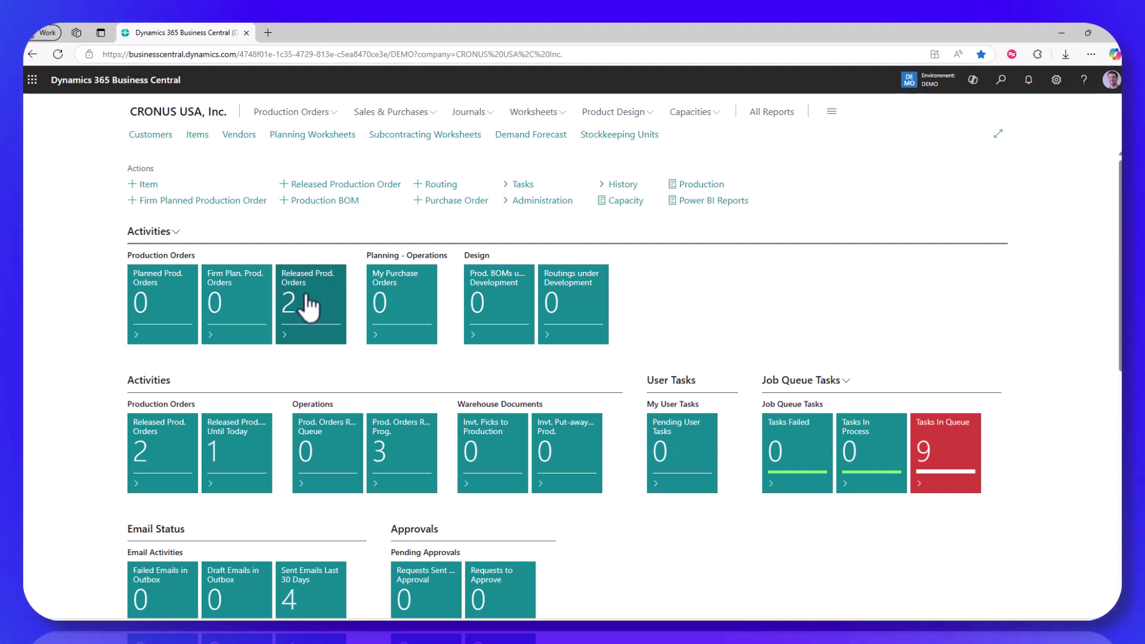
Open the released production order for Finished Good 1000 due 10/18/2024 and review its cost statistics before posting.
{"action": "left_click", "coordinate": [307, 302]}
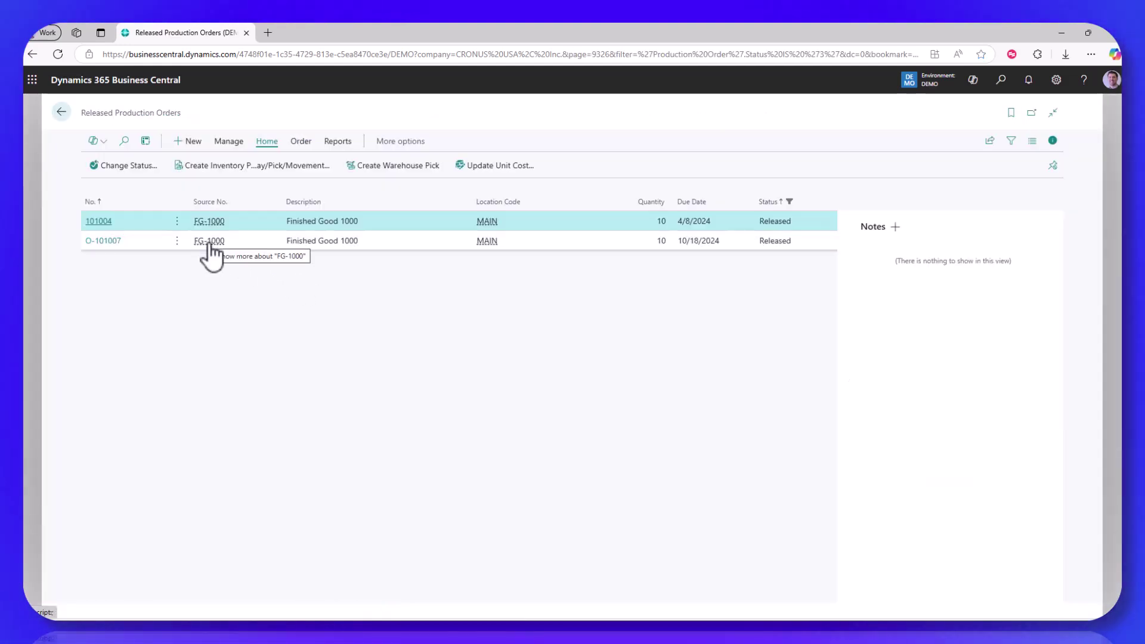
{"action": "left_click", "coordinate": [101, 242]}
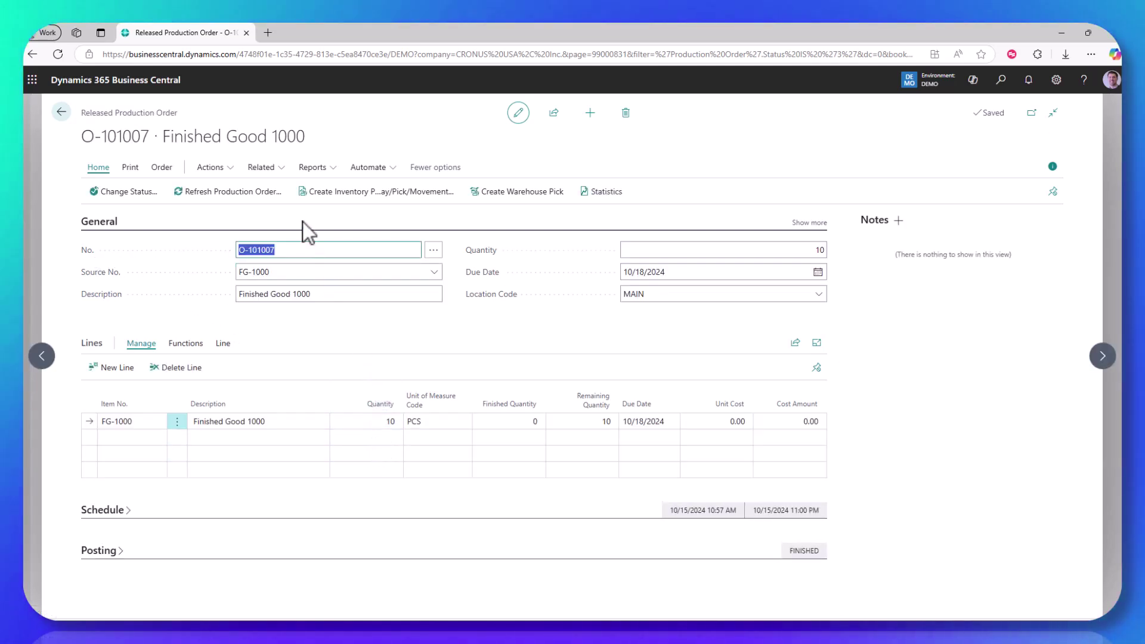
{"action": "left_click", "coordinate": [603, 197]}
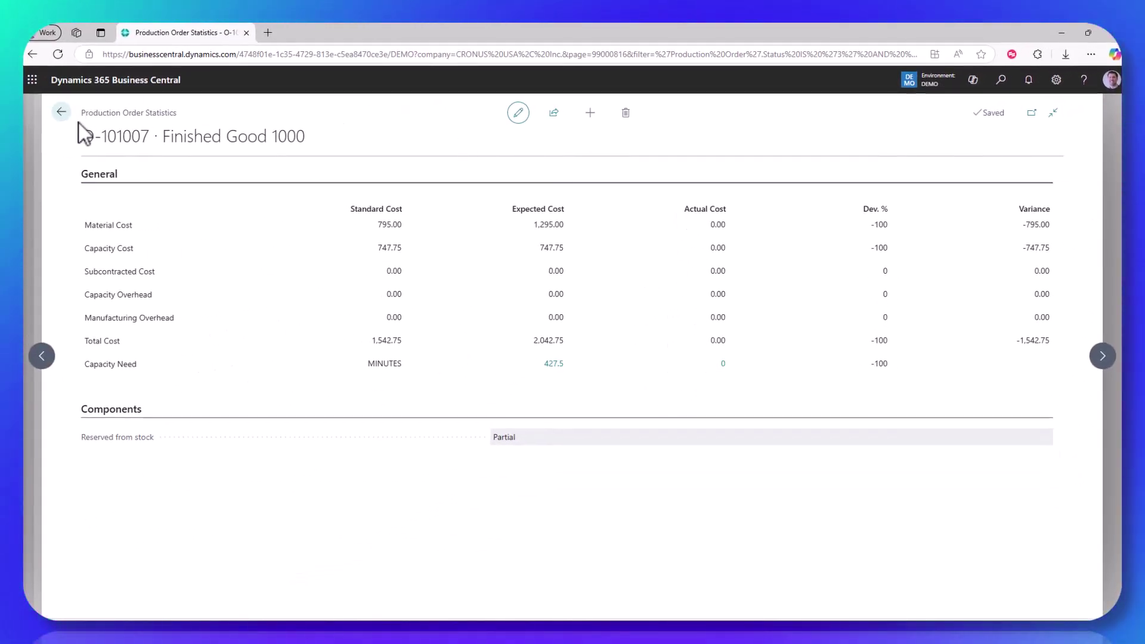
{"action": "left_click", "coordinate": [61, 112]}
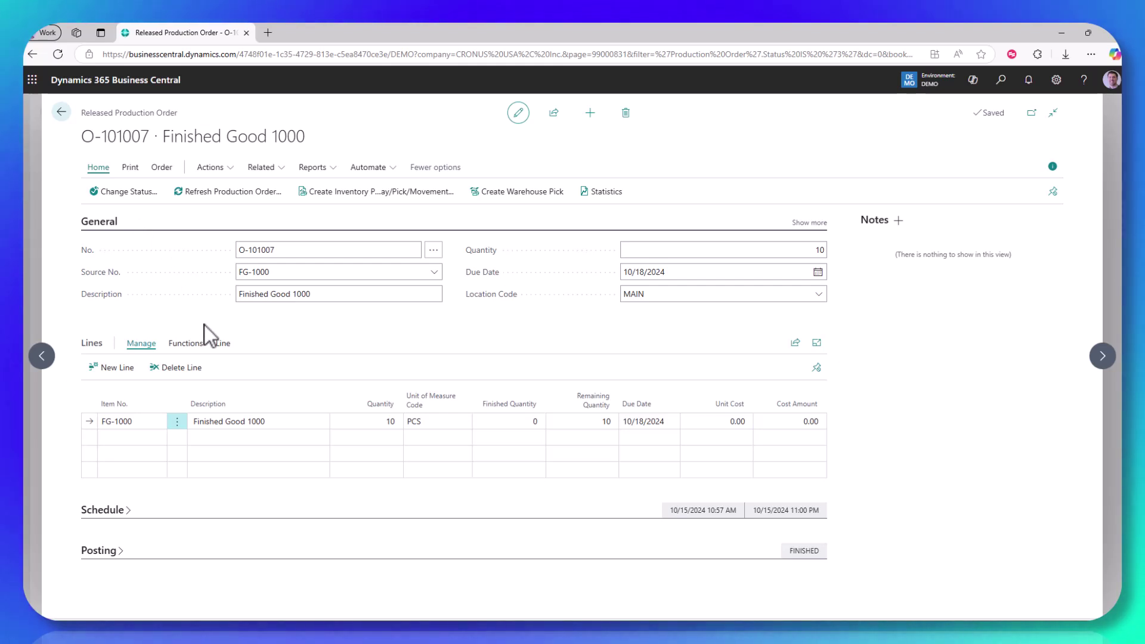
In the FG-1000 line's production journal, set the setup times to 90 for Machining, 70 for Assembly and 60 for Painting.
{"action": "left_click", "coordinate": [223, 344]}
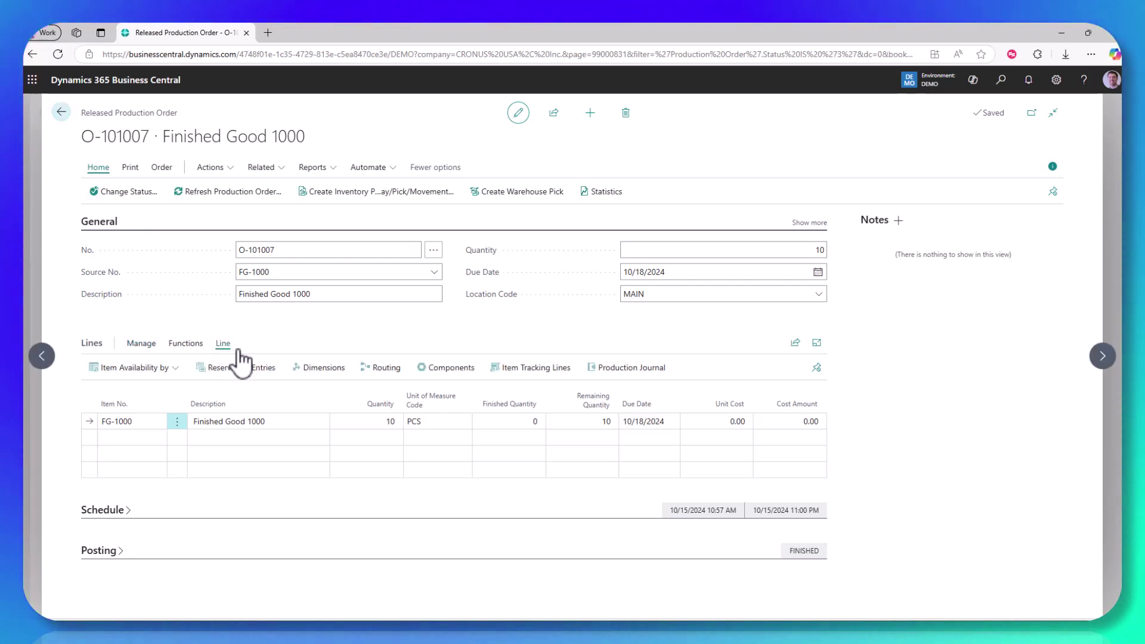
{"action": "left_click", "coordinate": [629, 367]}
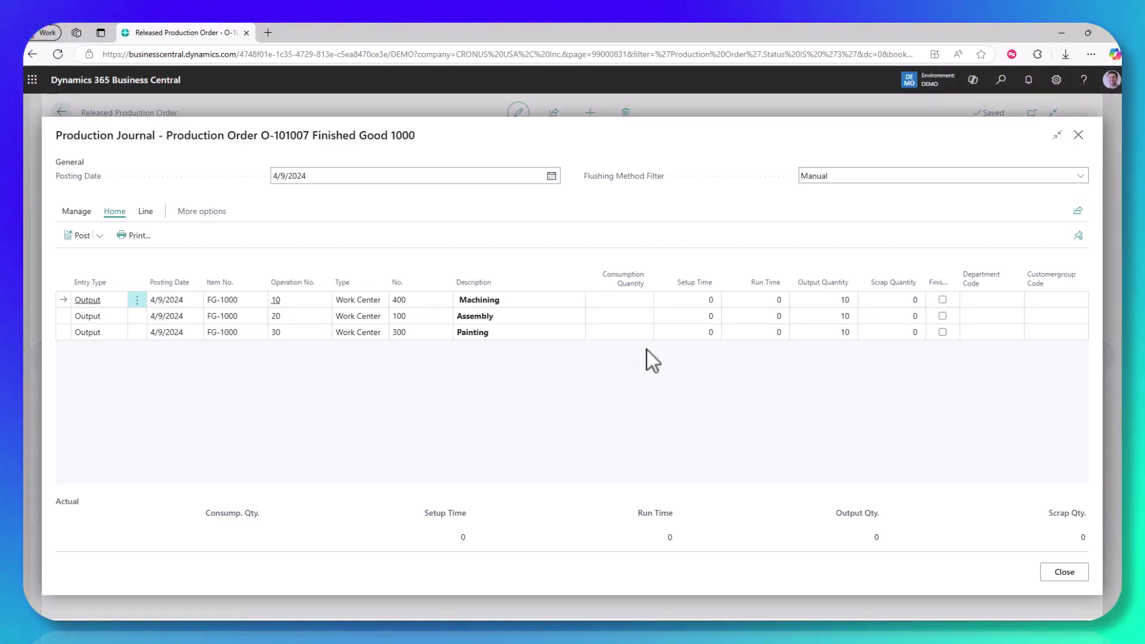
{"action": "left_click", "coordinate": [695, 300]}
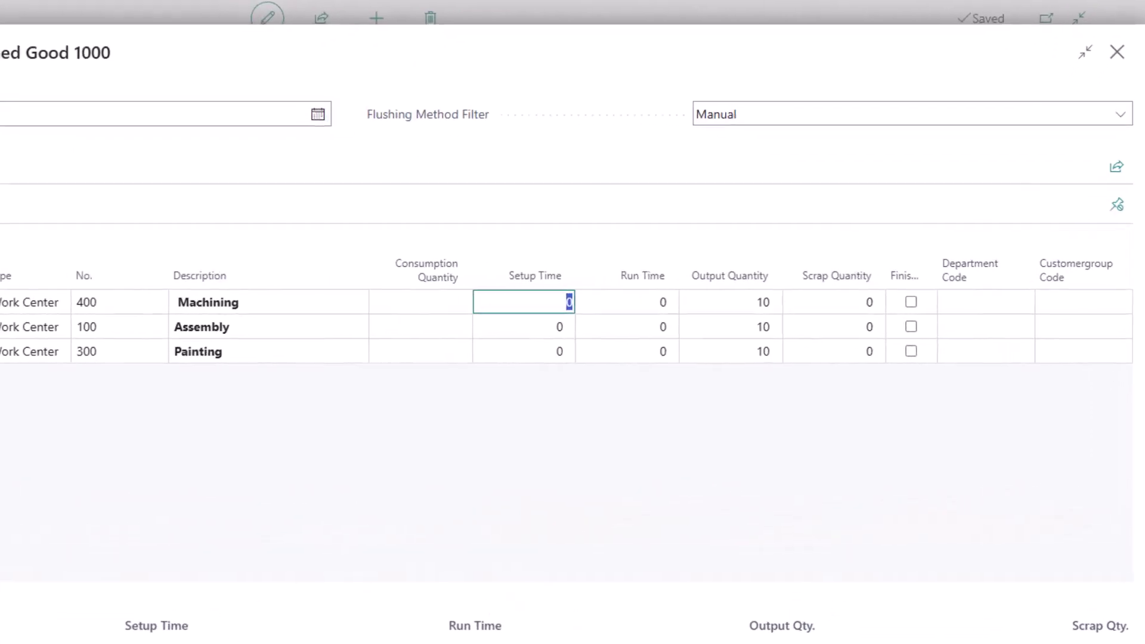
{"action": "left_click", "coordinate": [507, 298]}
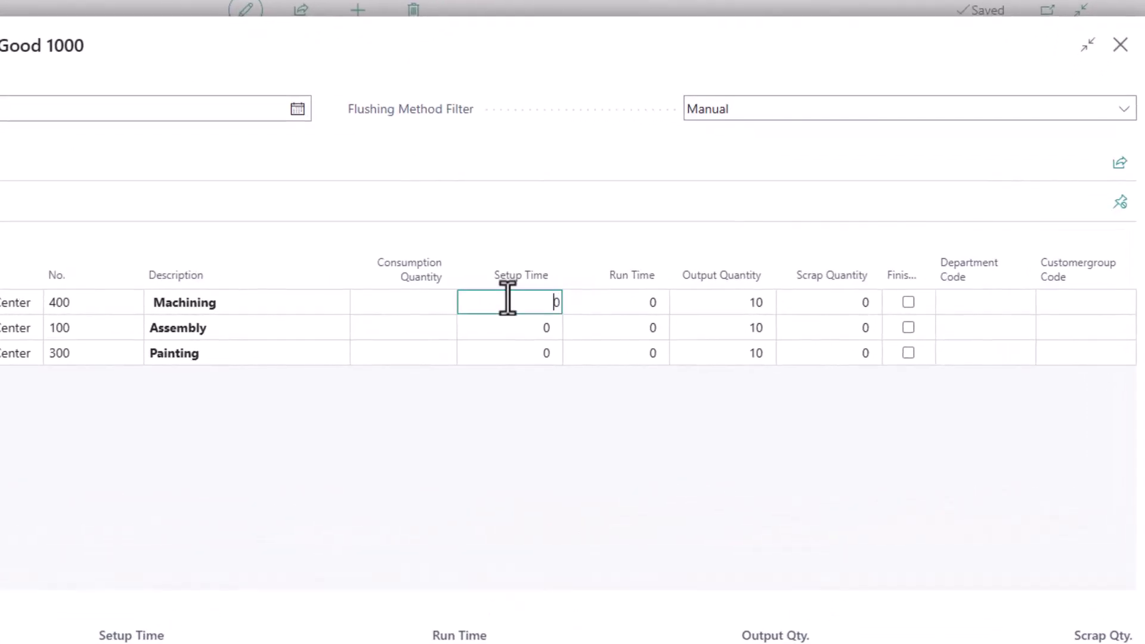
{"action": "type", "text": "9"}
{"action": "key", "text": "Down"}
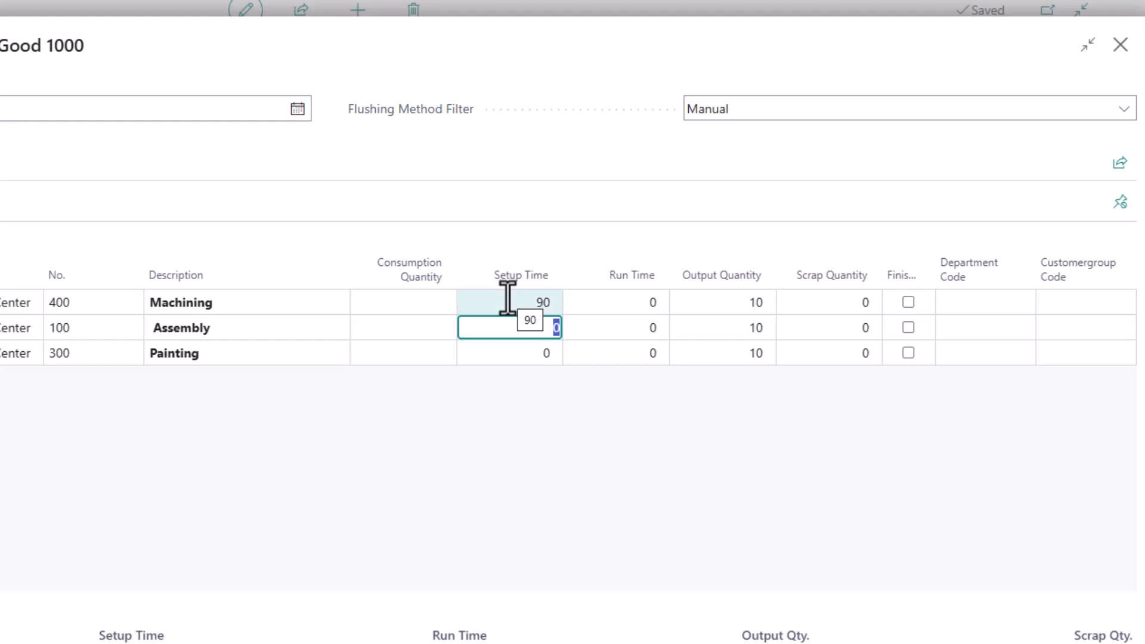
{"action": "type", "text": "70"}
{"action": "key", "text": "Down"}
{"action": "type", "text": "60"}
Set the journal run times to 42.5 for Machining, 95 for Assembly and 70 for Painting.
{"action": "key", "text": "Up"}
{"action": "key", "text": "Up"}
{"action": "key", "text": "Tab"}
{"action": "type", "text": "4"}
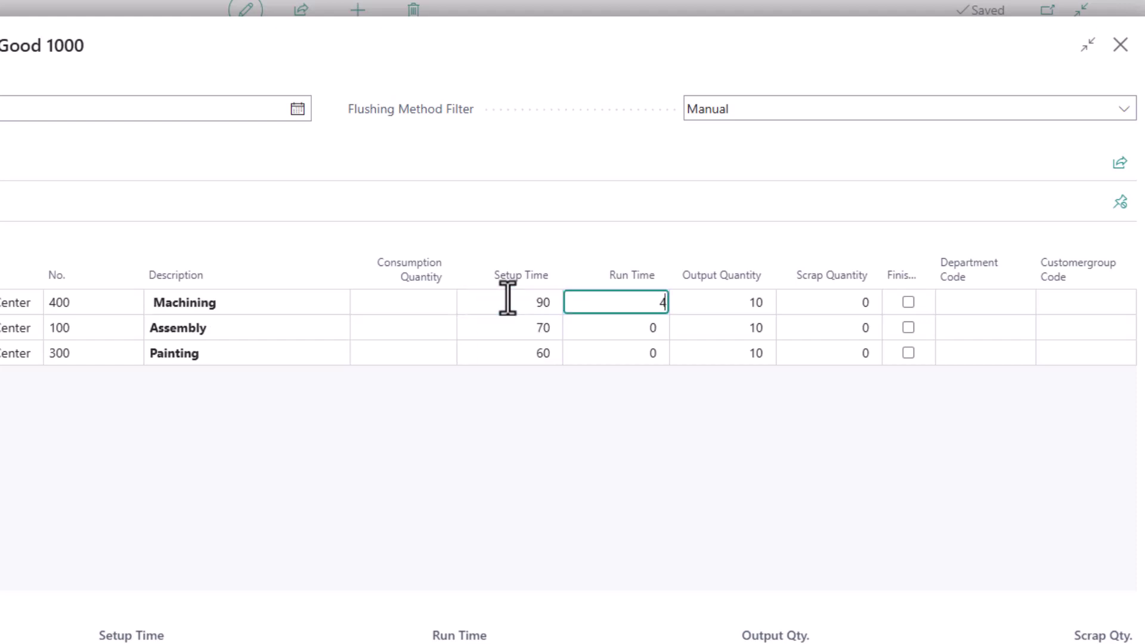
{"action": "type", "text": "2.5"}
{"action": "key", "text": "Down"}
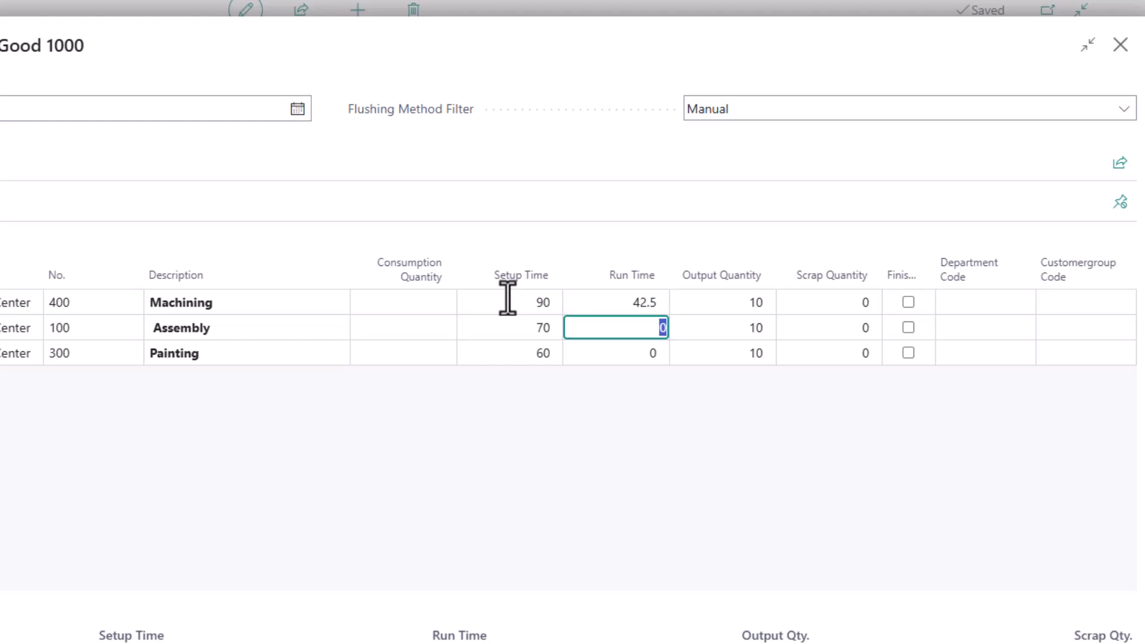
{"action": "type", "text": "95"}
{"action": "key", "text": "Down"}
{"action": "type", "text": "70"}
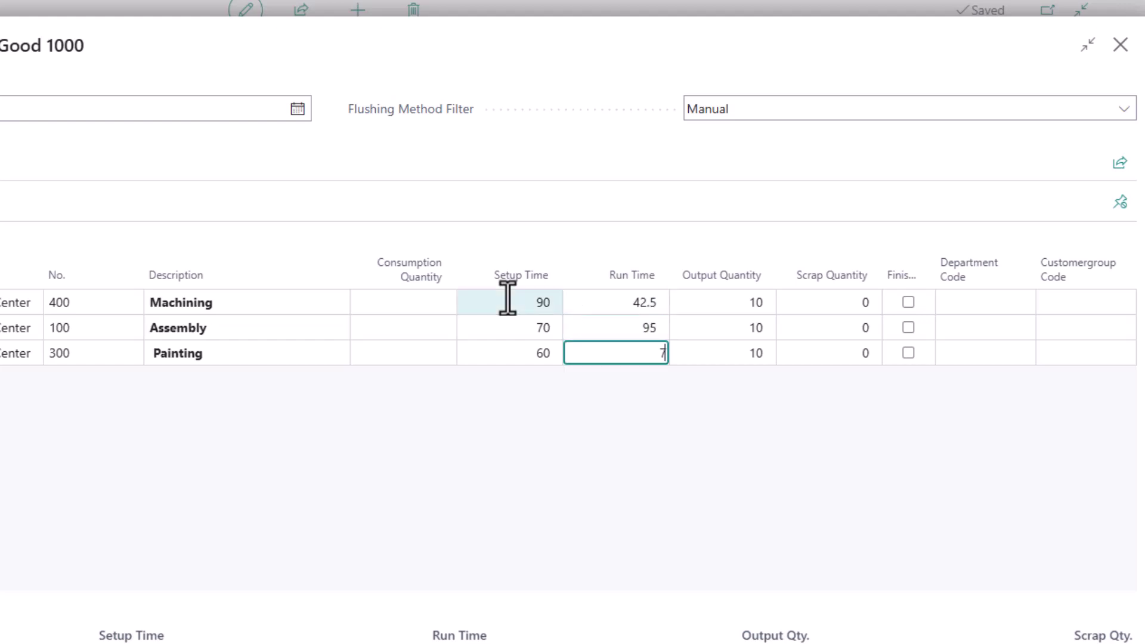
{"action": "key", "text": "Up"}
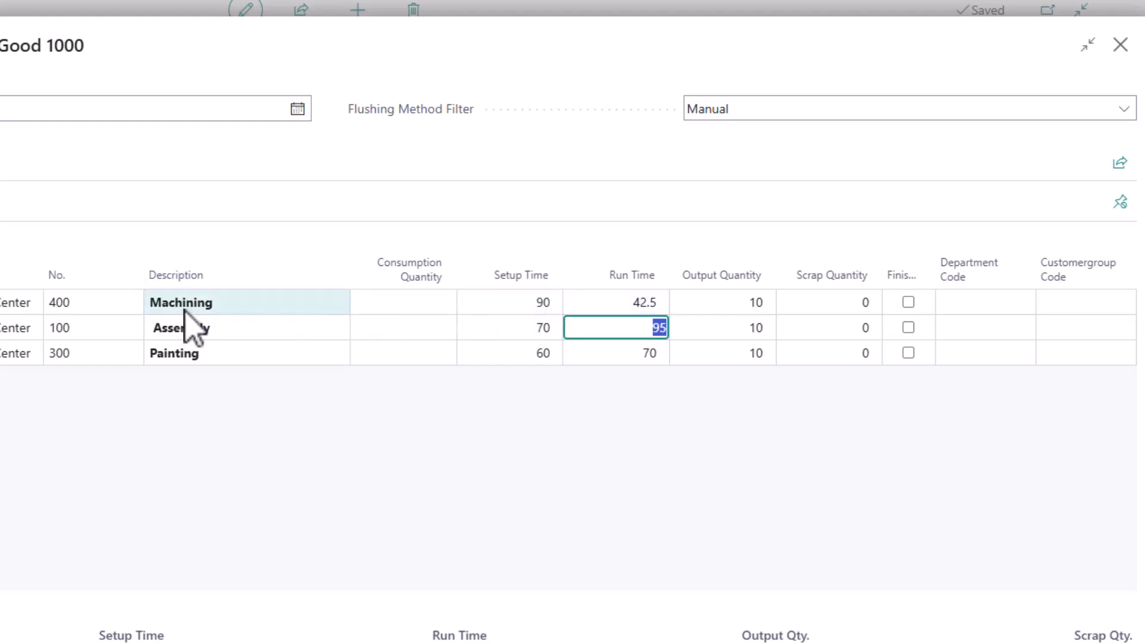
Change the run time of the Machining operation to 50.
{"action": "left_click", "coordinate": [617, 307]}
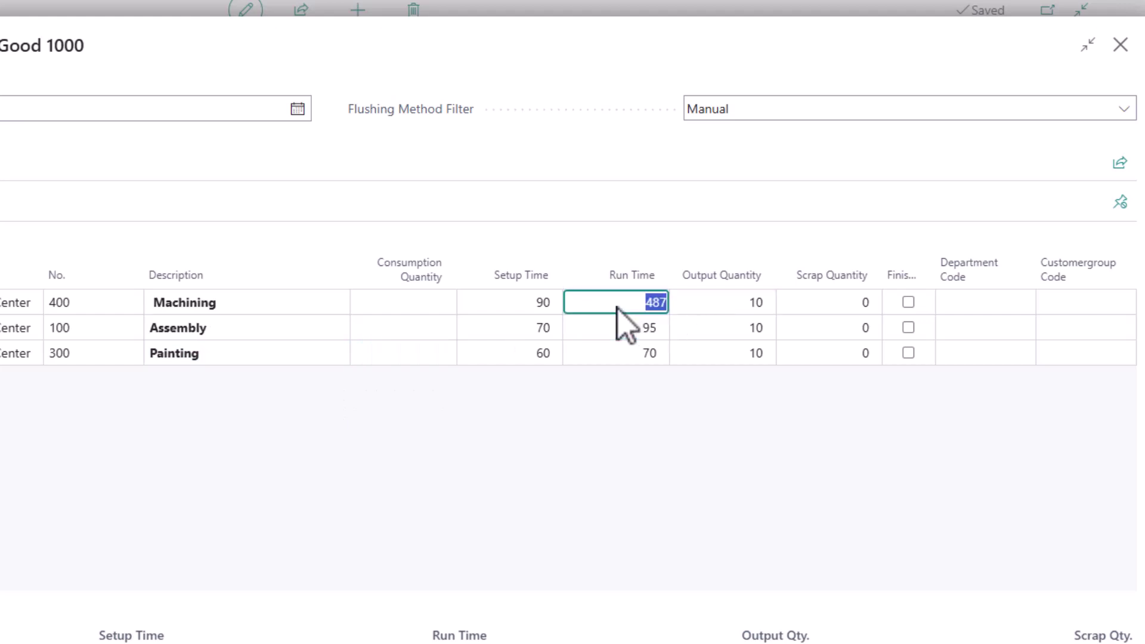
{"action": "type", "text": "50"}
{"action": "key", "text": "Down"}
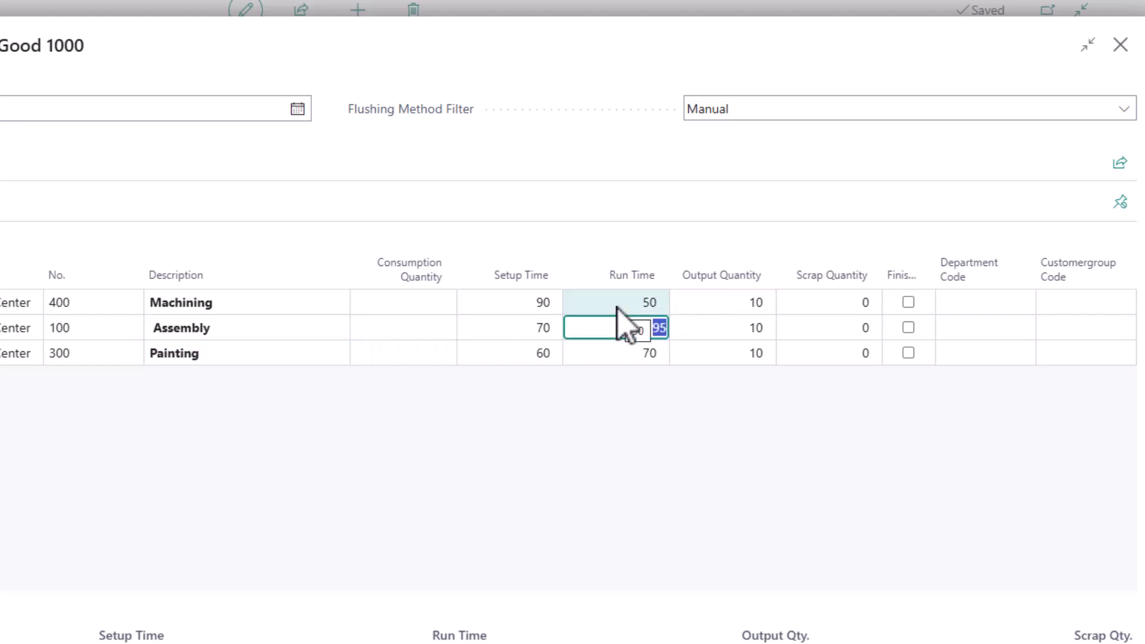
{"action": "key", "text": "Down"}
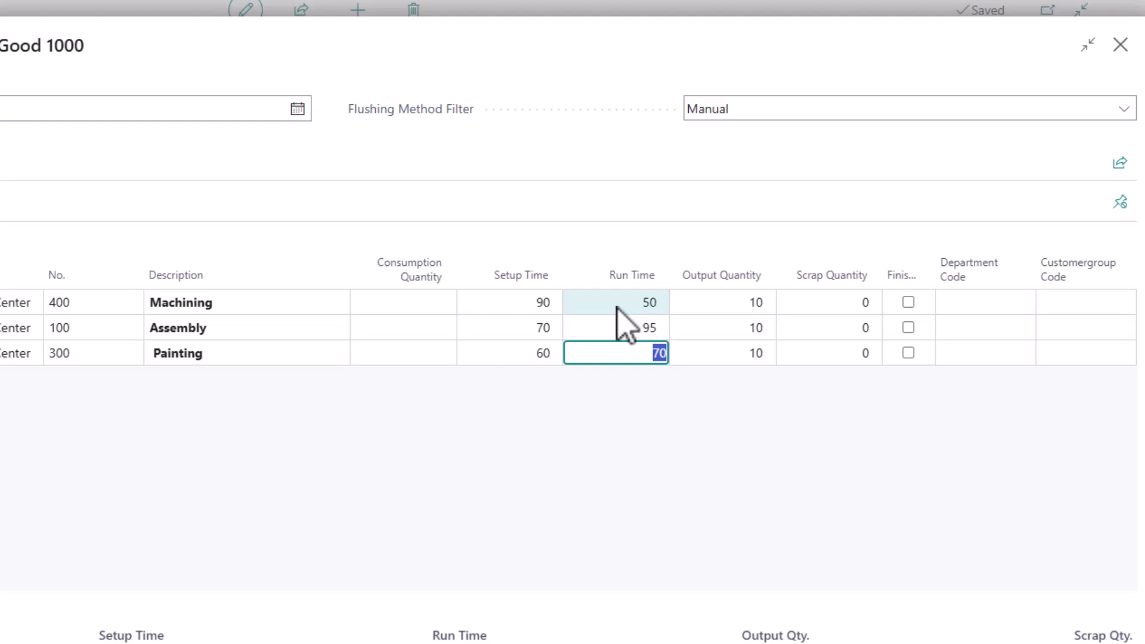
Filter the journal to the Backward flushing method to check the raw material lines, and return the filter to Manual.
{"action": "left_click", "coordinate": [775, 111]}
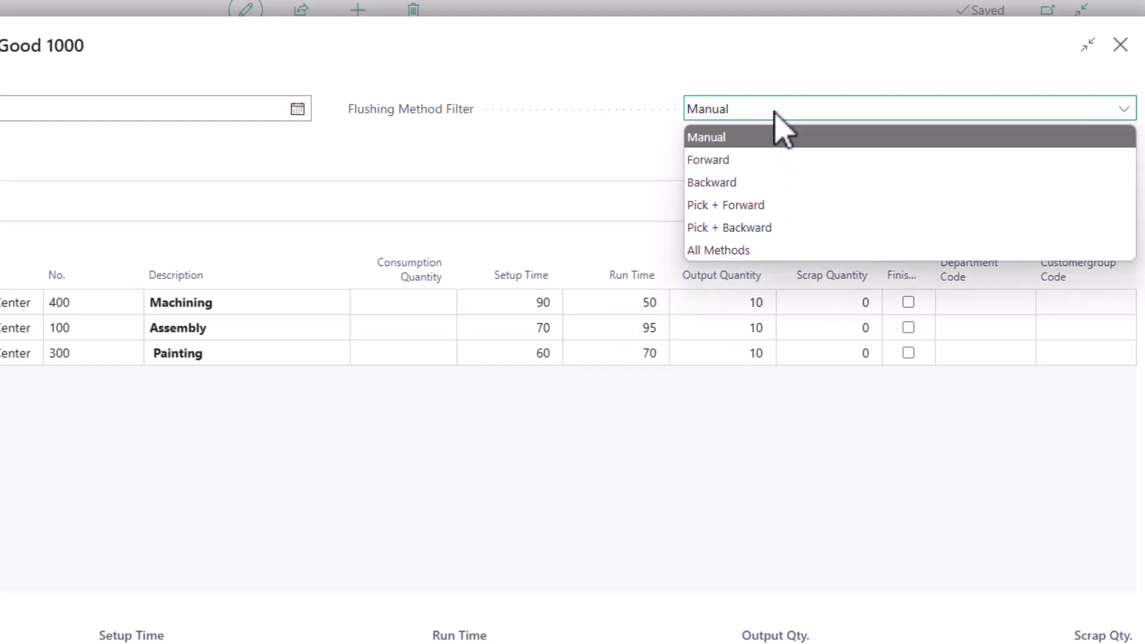
{"action": "left_click", "coordinate": [735, 182]}
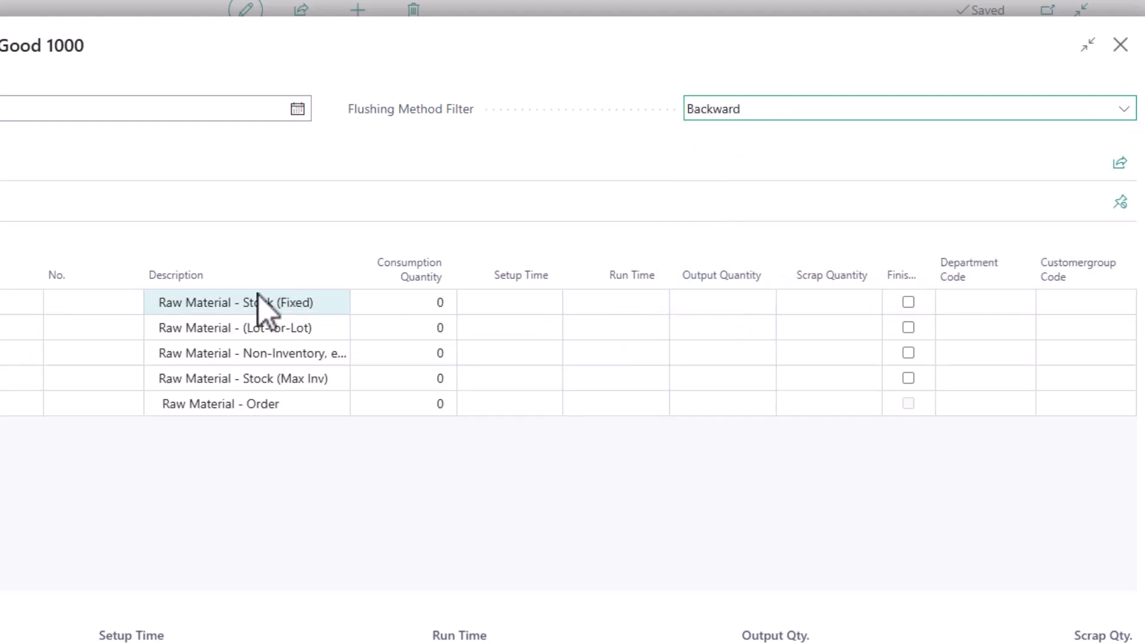
{"action": "left_click", "coordinate": [765, 112]}
{"action": "left_click", "coordinate": [716, 143]}
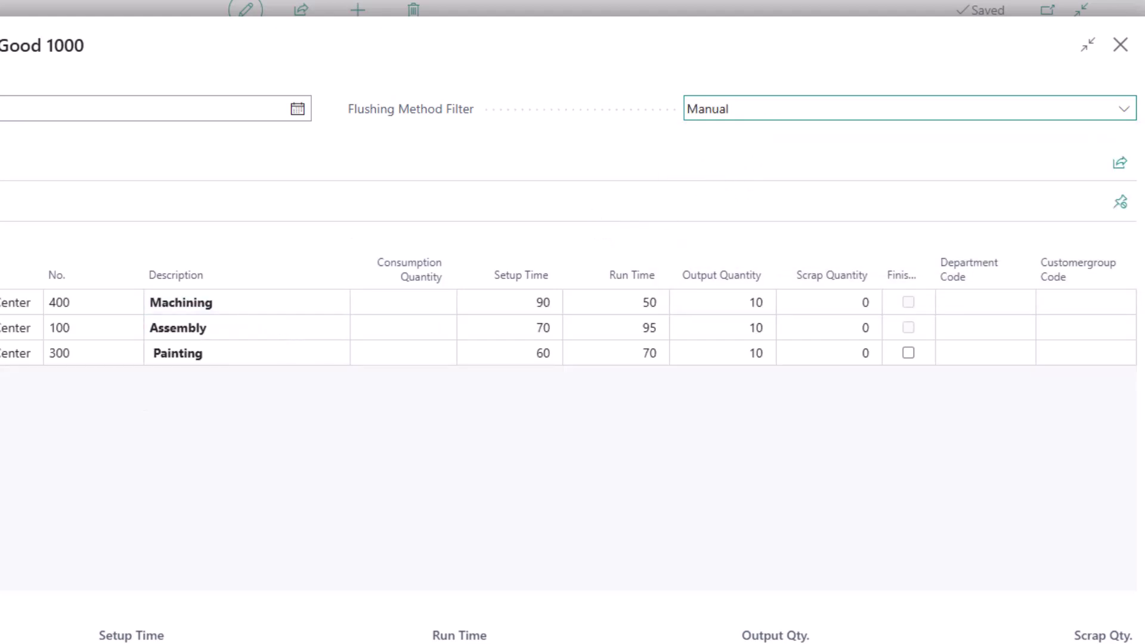
Post the production journal lines and open the production order's statistics to review its actual costs and variances.
{"action": "key", "text": "F9"}
{"action": "left_click", "coordinate": [391, 434]}
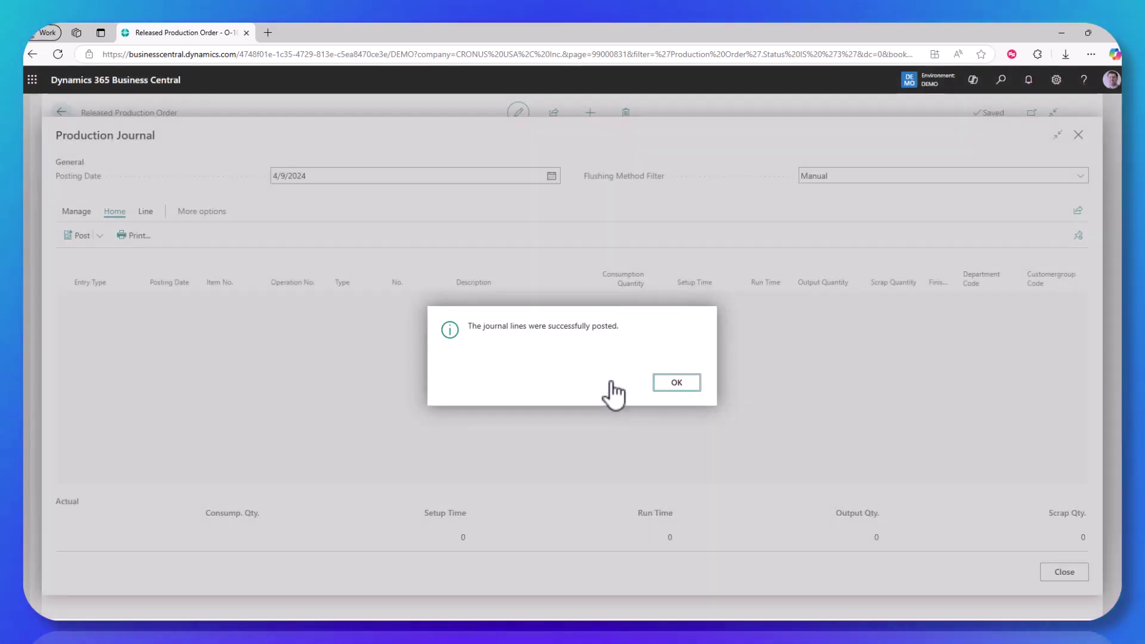
{"action": "left_click", "coordinate": [686, 385]}
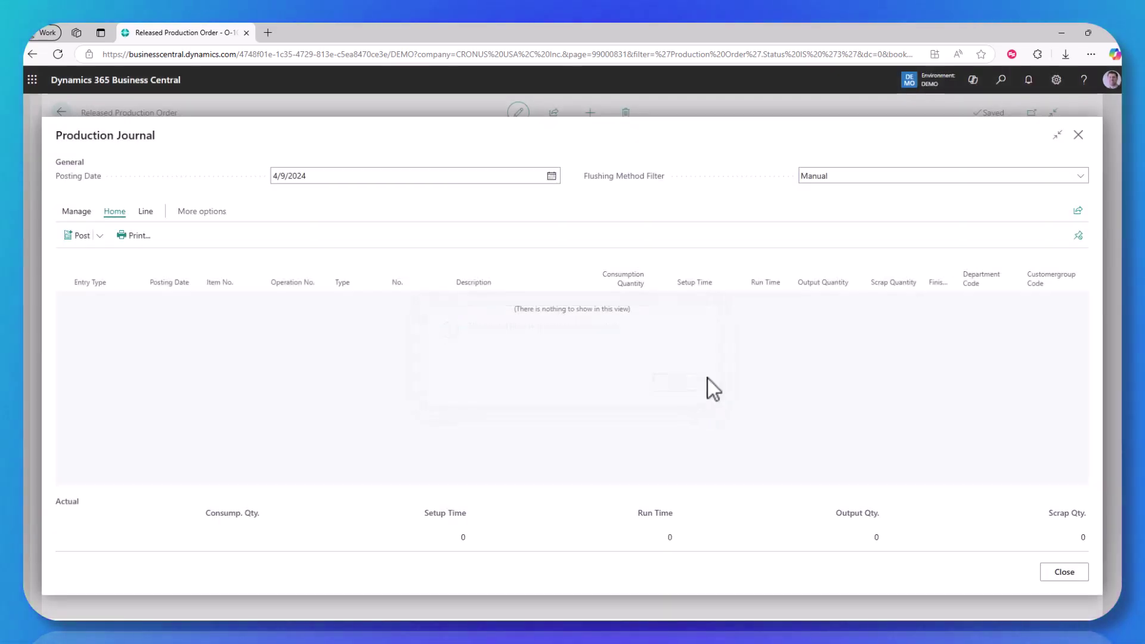
{"action": "left_click", "coordinate": [1079, 136]}
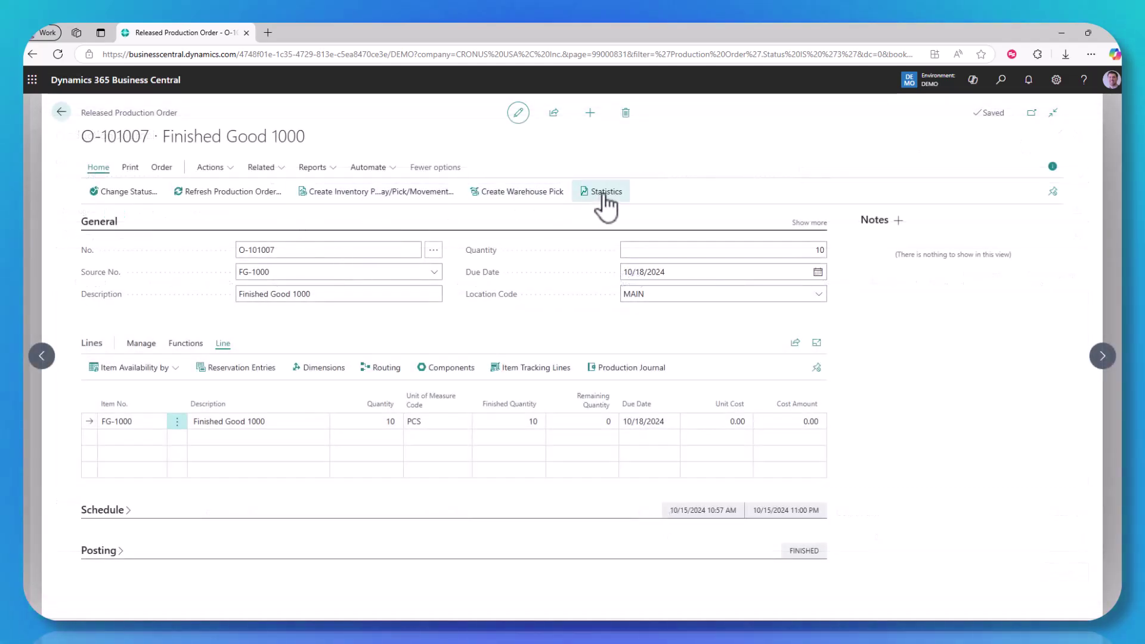
{"action": "left_click", "coordinate": [605, 192]}
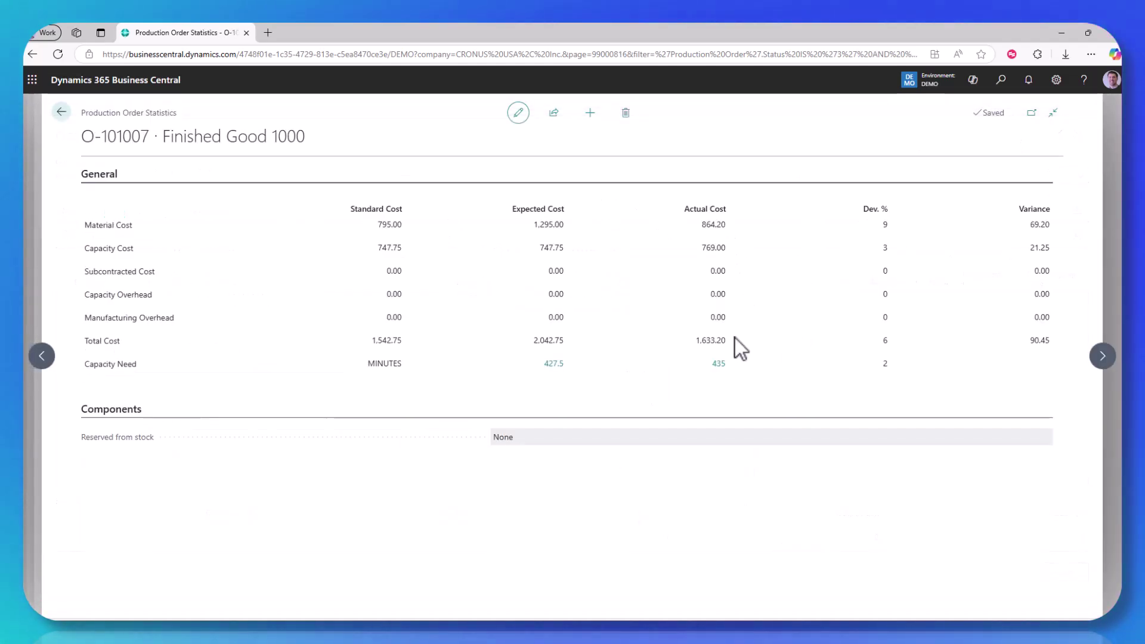